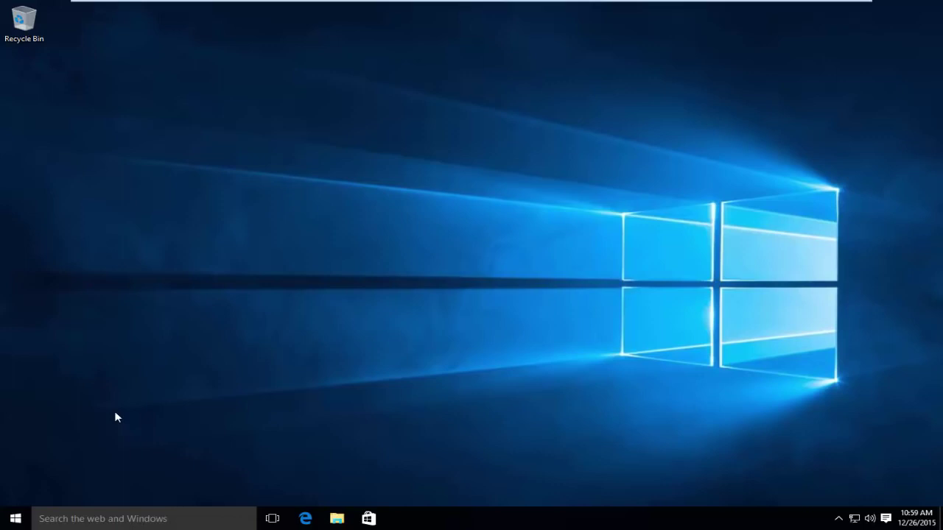
# Step: Restart Windows 10 from the Start menu's Power options
pyautogui.click(15, 518)
pyautogui.click(27, 477)
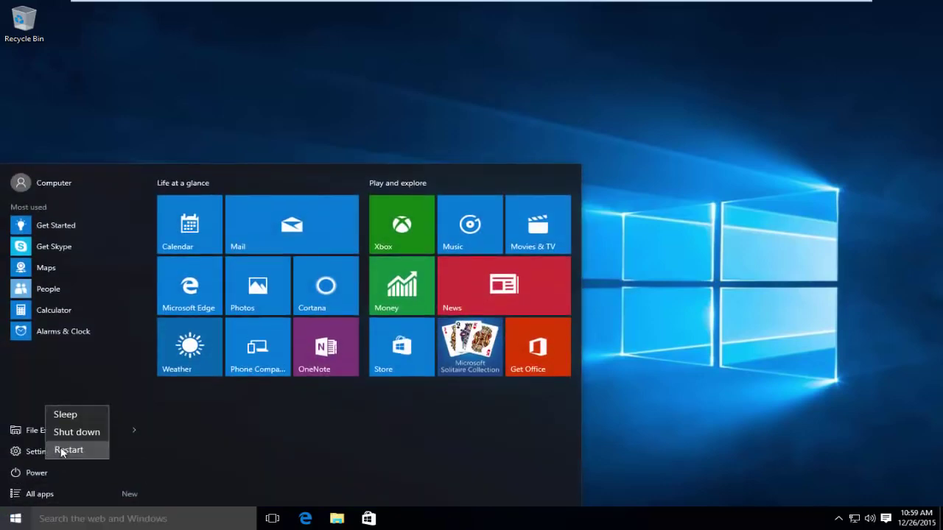
pyautogui.click(59, 450)
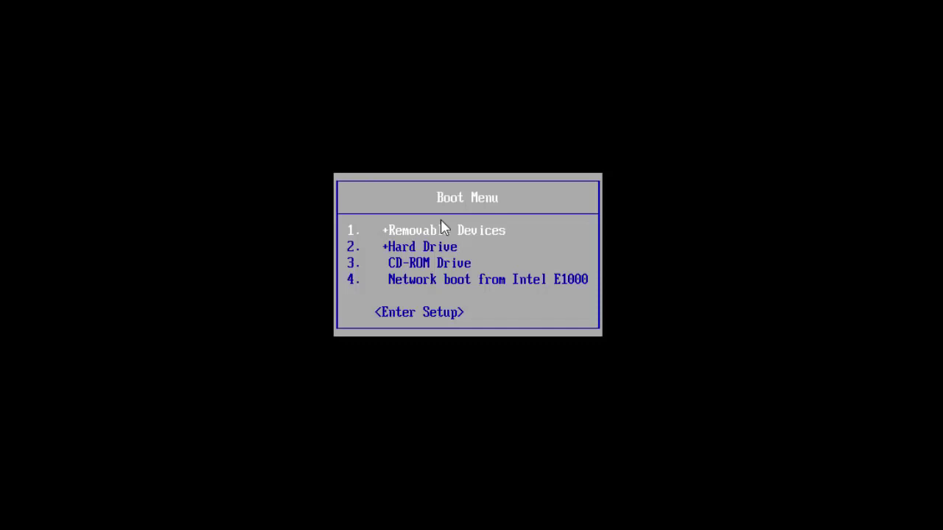
# Step: Choose CD-ROM Drive in the Boot Menu and boot DBAN 2.3.0 from it
pyautogui.press('Down')
pyautogui.press('Down')
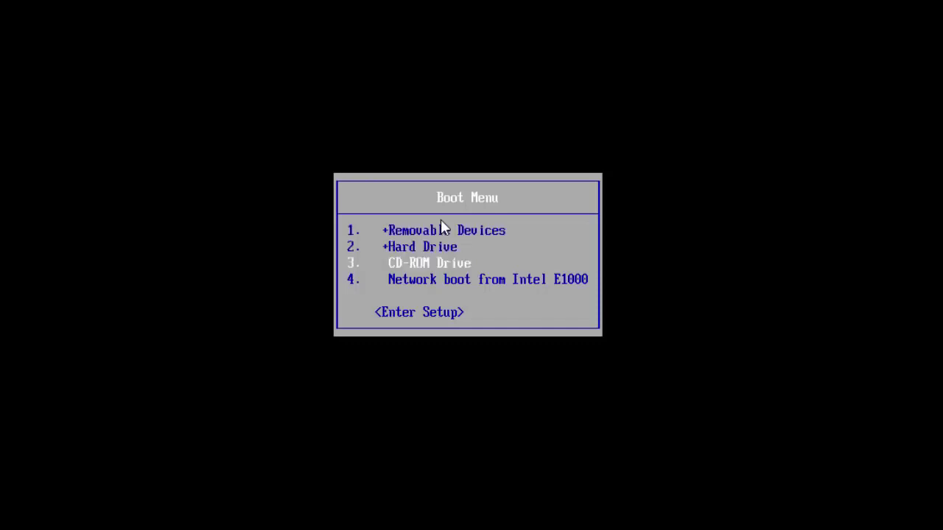
pyautogui.press('Return')
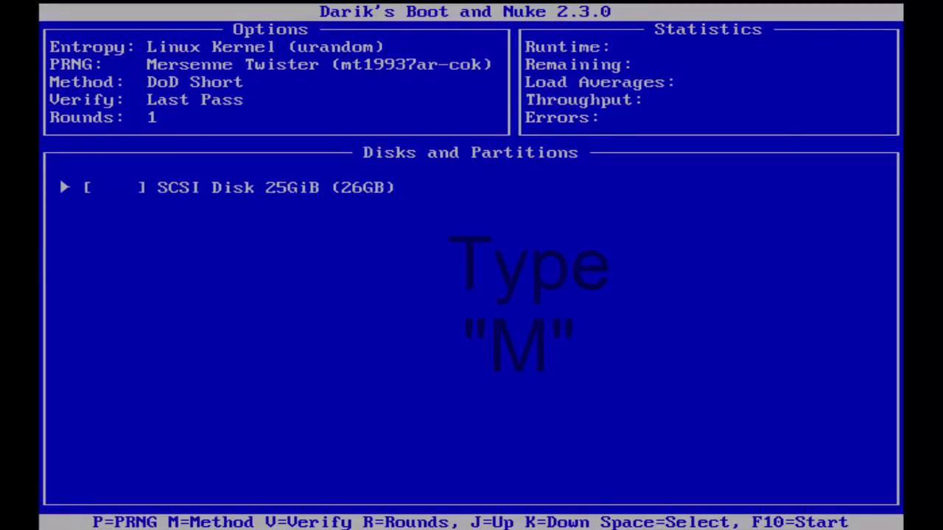
# Step: Open the Wipe Method list and preview RCMP TSSIT OPS-II, Quick Erase, DoD Short, DoD 5220.22-M and Gutmann
pyautogui.press('m')
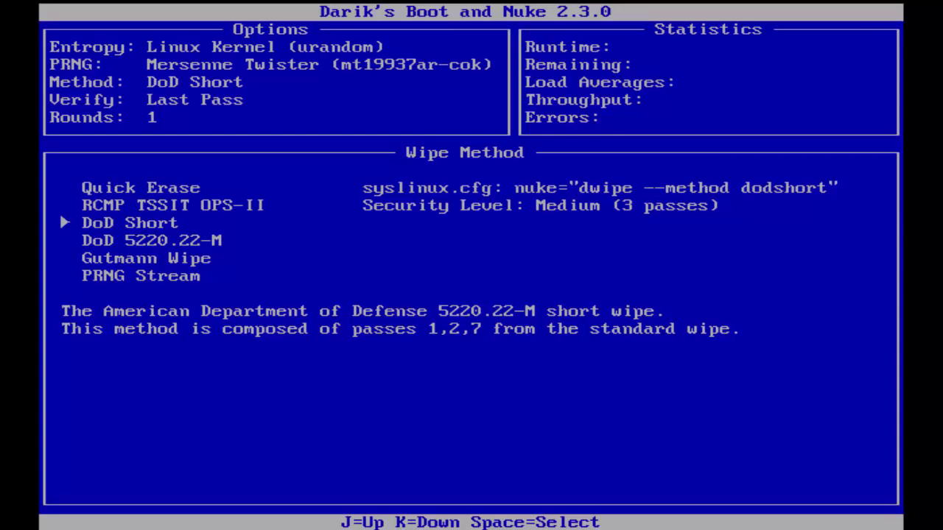
pyautogui.press('j')
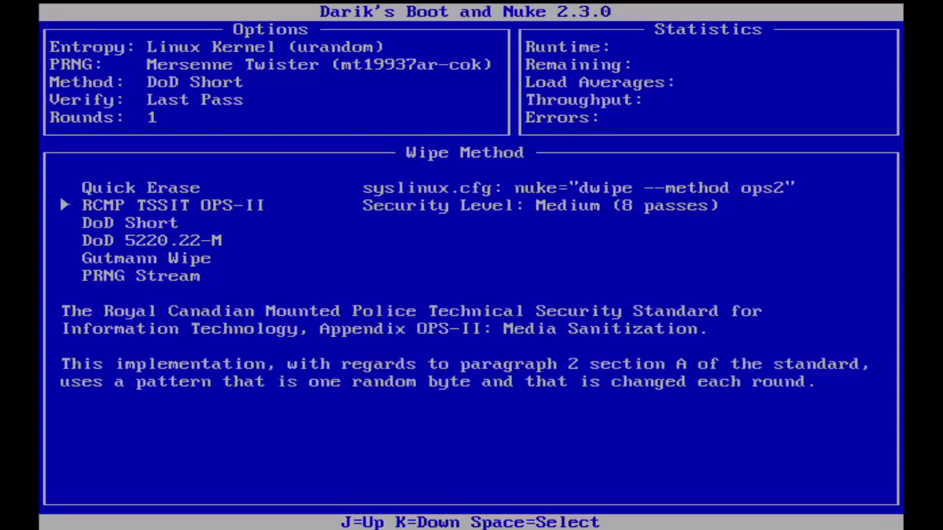
pyautogui.press('j')
pyautogui.press('k')
pyautogui.press('k')
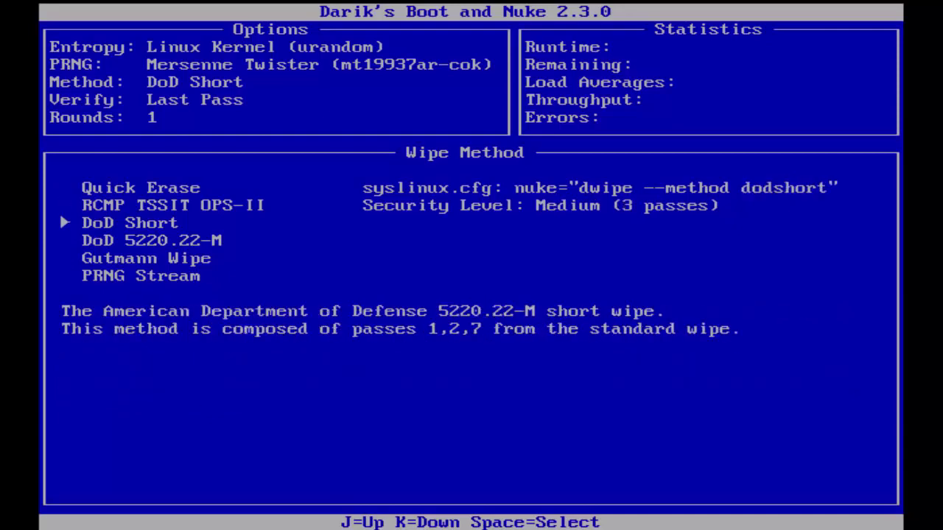
pyautogui.press('k')
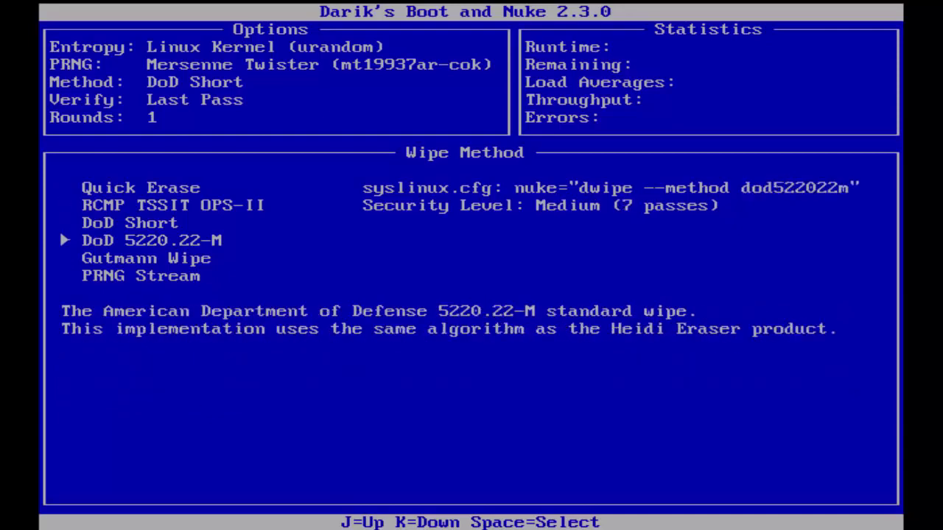
pyautogui.press('k')
pyautogui.press('k')
pyautogui.press('j')
pyautogui.press('j')
pyautogui.press('j')
pyautogui.press('j')
pyautogui.press('j')
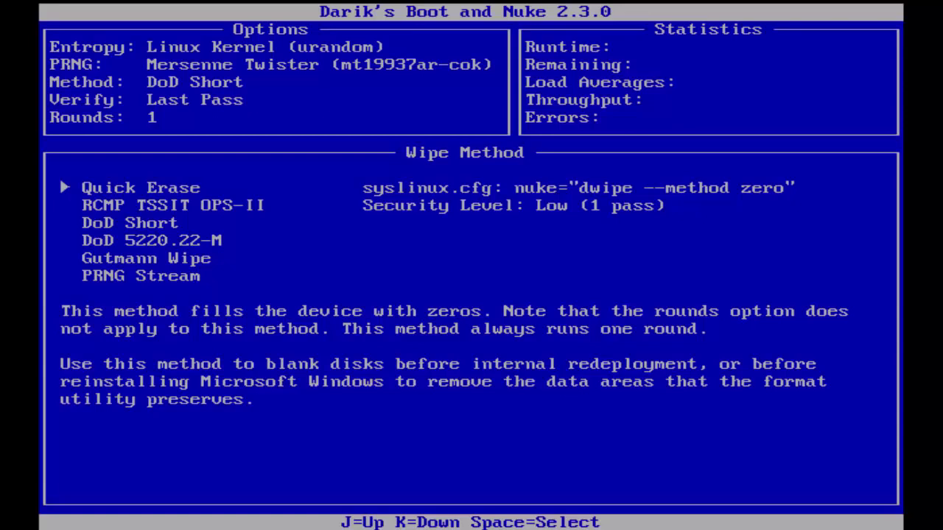
# Step: Compare the wipe method descriptions again, ending on Quick Erase
pyautogui.press('Down')
pyautogui.press('Down')
pyautogui.press('Down')
pyautogui.press('Down')
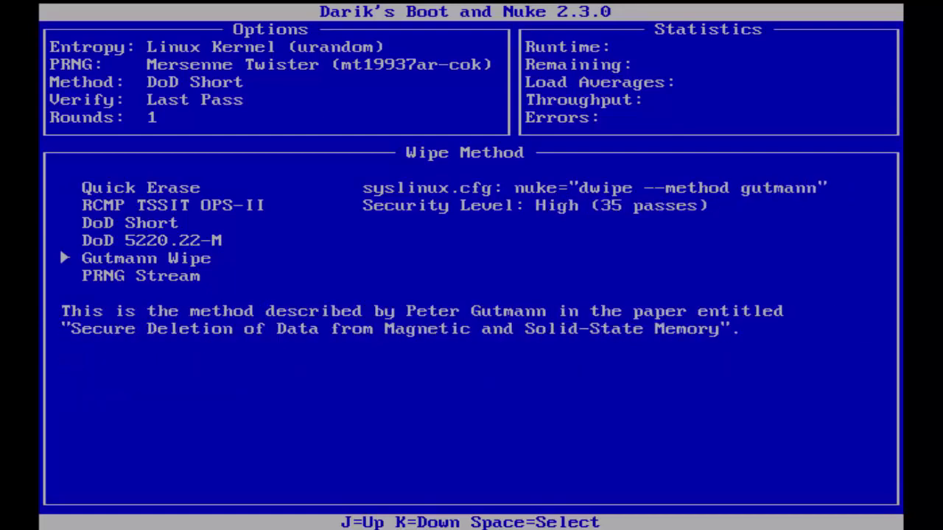
pyautogui.press('Up')
pyautogui.press('Up')
pyautogui.press('Up')
pyautogui.press('Up')
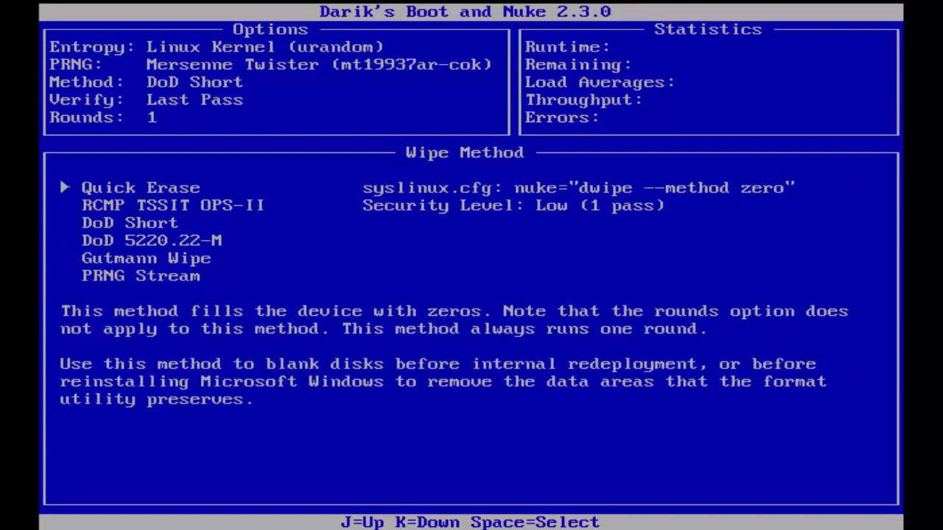
pyautogui.press('Down')
pyautogui.press('Down')
pyautogui.press('Down')
pyautogui.press('Down')
pyautogui.press('Down')
pyautogui.press('Up')
pyautogui.press('Up')
pyautogui.press('Up')
pyautogui.press('Up')
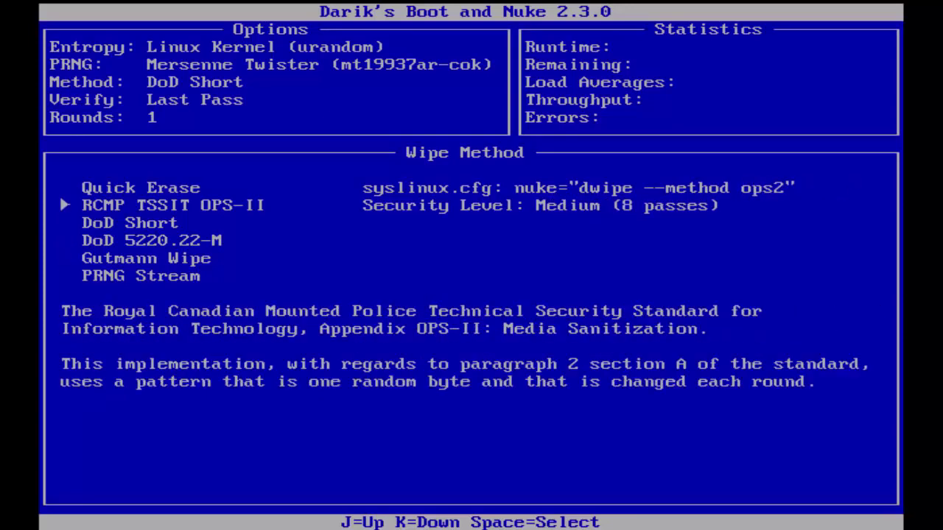
pyautogui.press('Up')
pyautogui.press('Down')
pyautogui.press('Down')
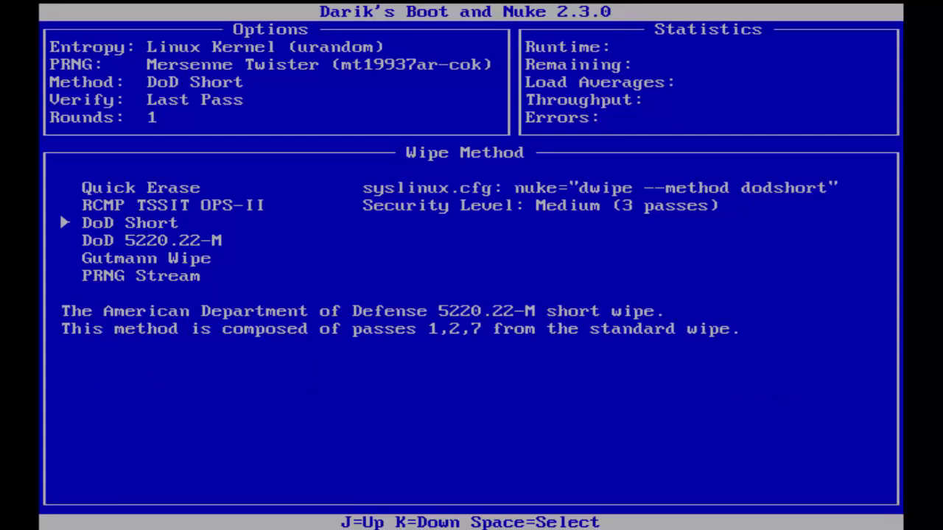
pyautogui.press('Up')
pyautogui.press('Up')
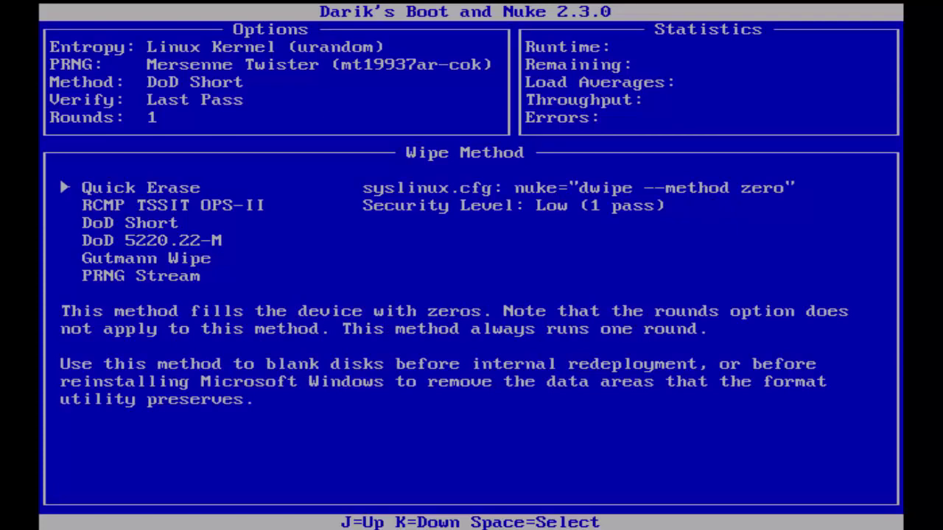
pyautogui.press('Down')
pyautogui.press('Down')
pyautogui.press('Up')
pyautogui.press('Down')
pyautogui.press('Down')
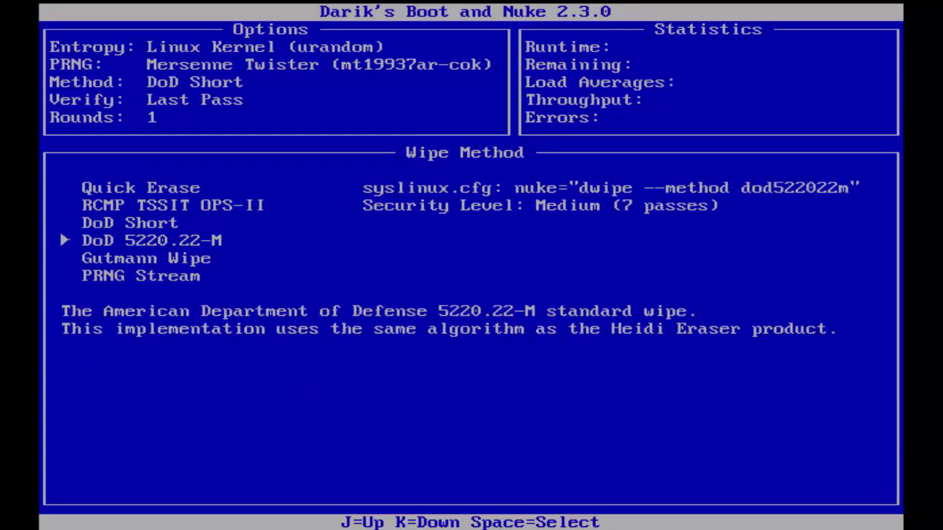
pyautogui.press('Down')
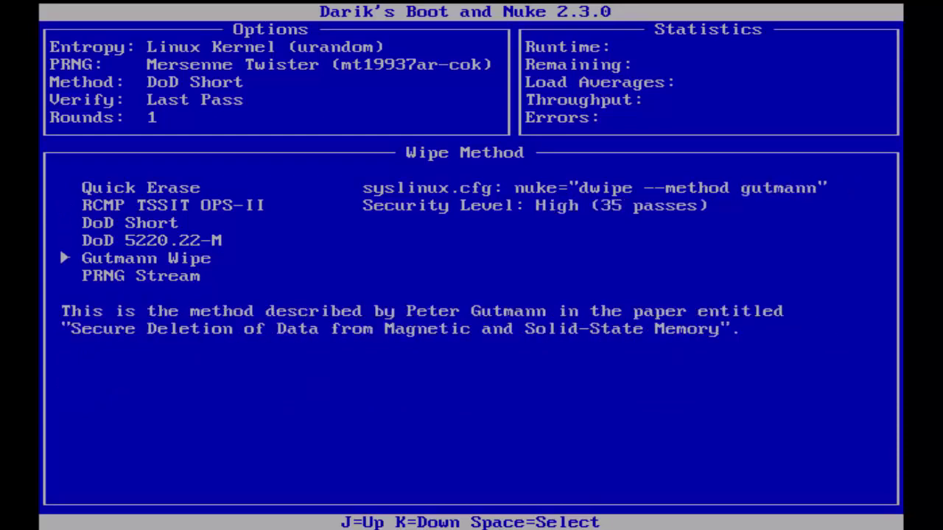
pyautogui.press('Up')
pyautogui.press('Up')
pyautogui.press('Up')
pyautogui.press('Up')
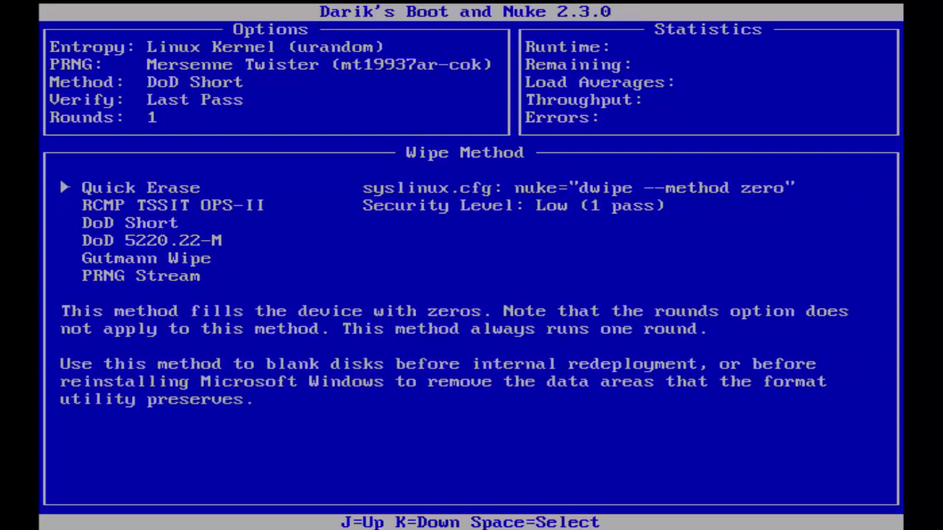
# Step: Pick Quick Erase as the wipe method and mark the 25GiB SCSI disk [wipe]
pyautogui.press('space')
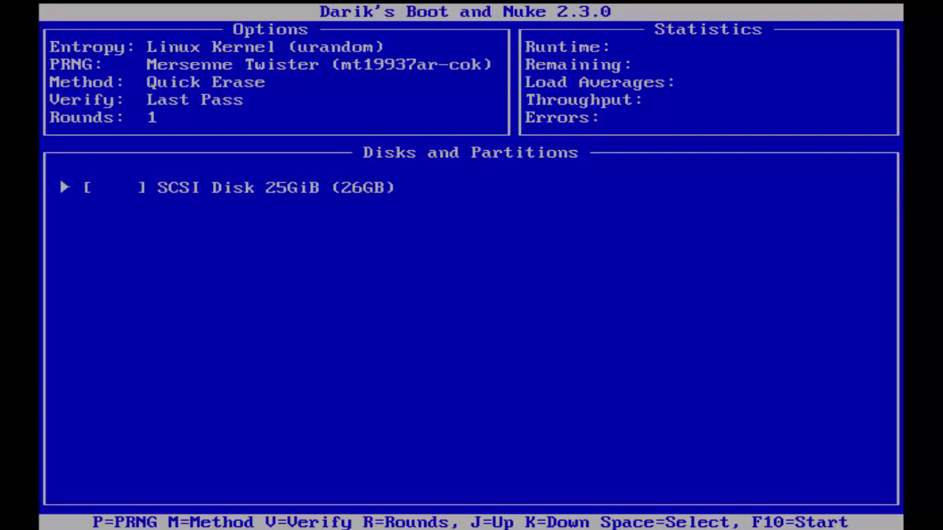
pyautogui.press('space')
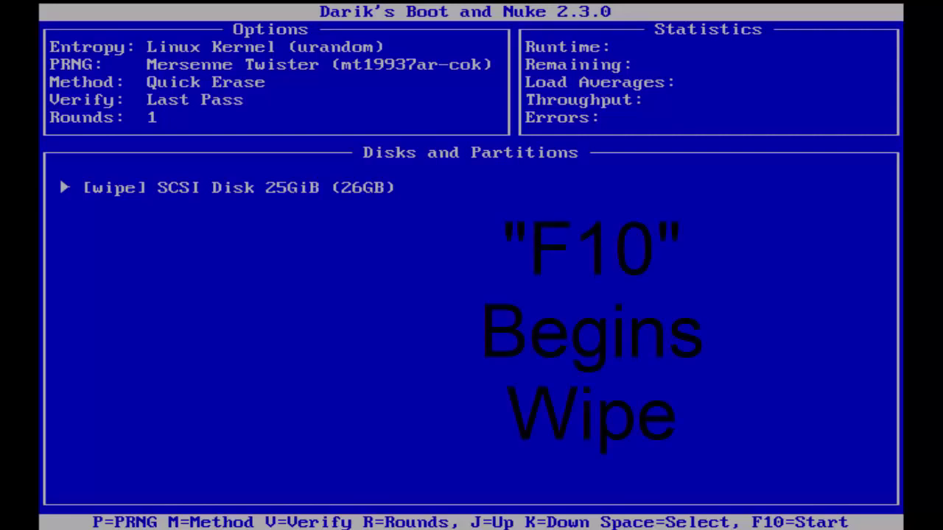
# Step: Start the Quick Erase wipe of the marked 25GiB SCSI disk with F10
pyautogui.press('F10')
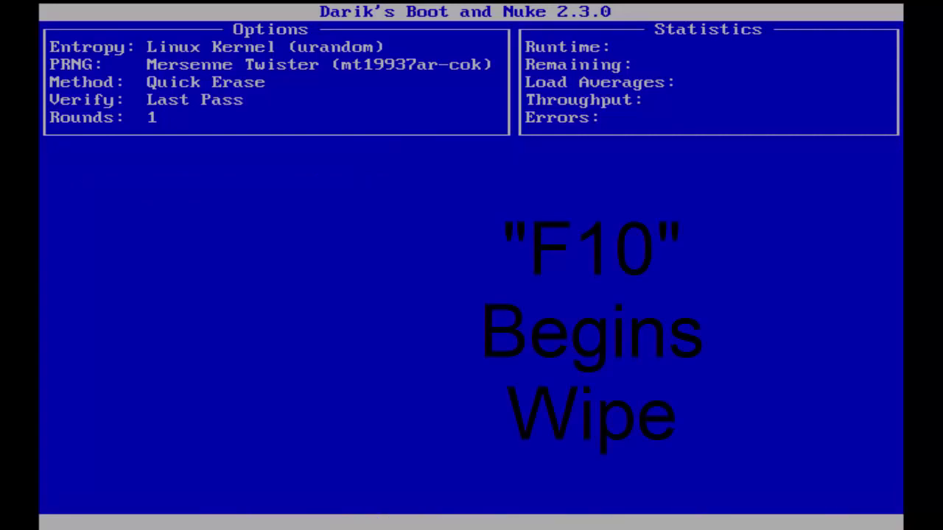